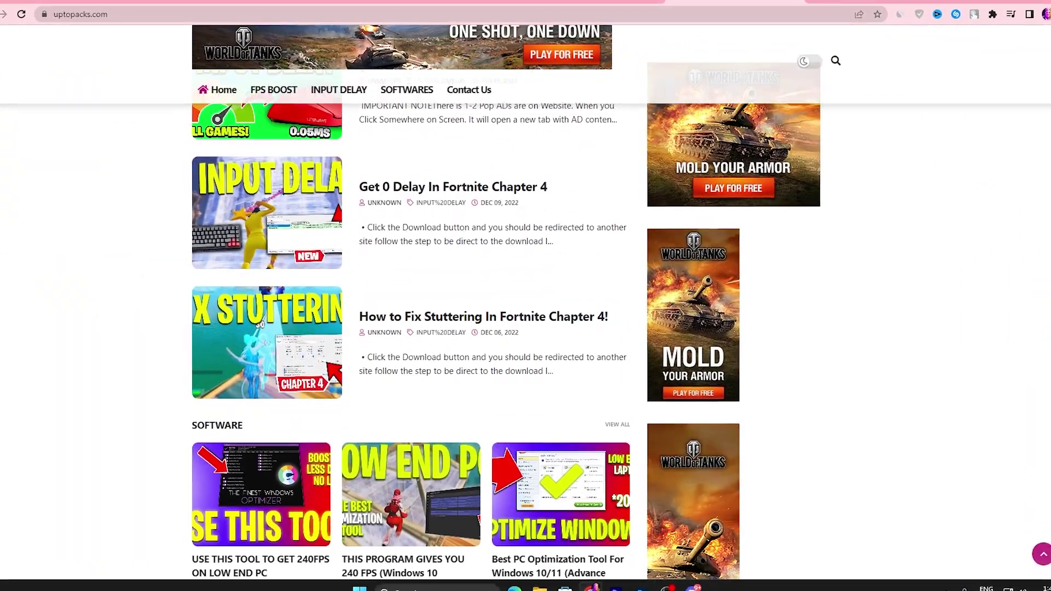
# Step: Open the FortniteProcessPriority-master zip and its inner FortniteProcessPriority-master folder
pyautogui.scroll(-6, 411, 350)
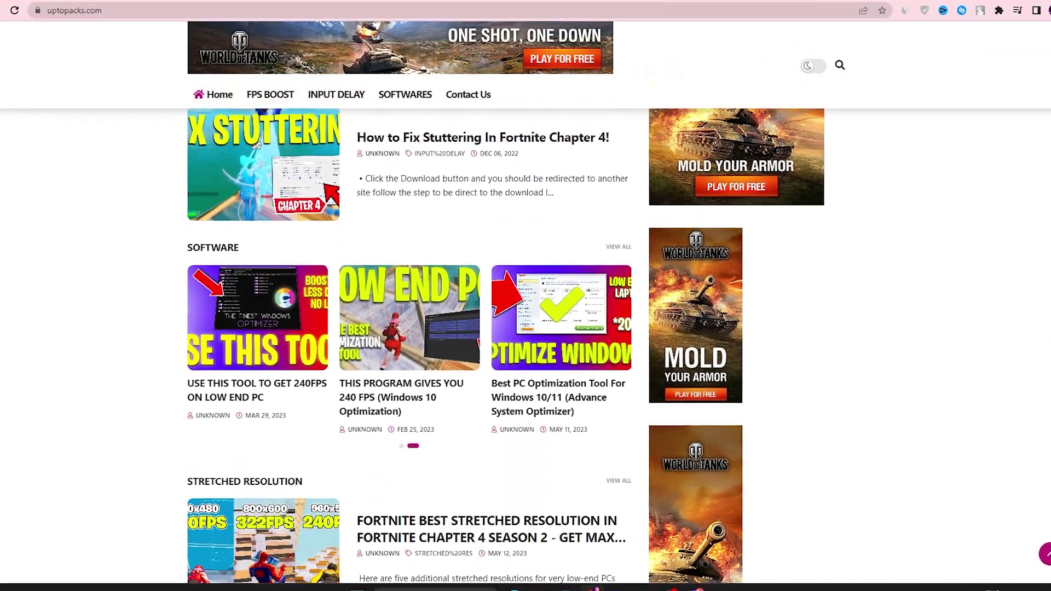
pyautogui.scroll(-10, 411, 351)
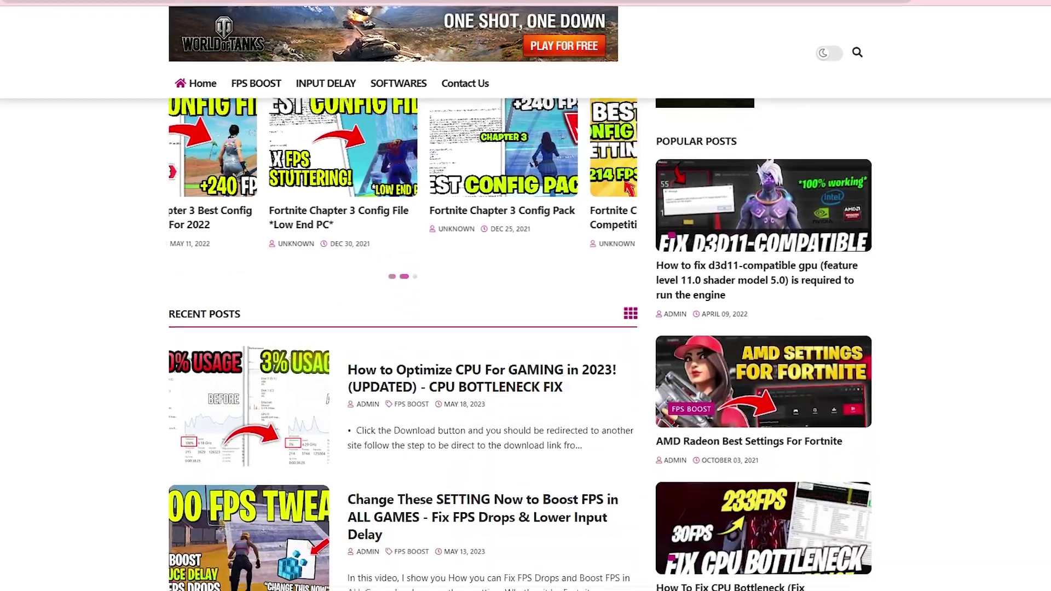
pyautogui.scroll(-10, 525, 340)
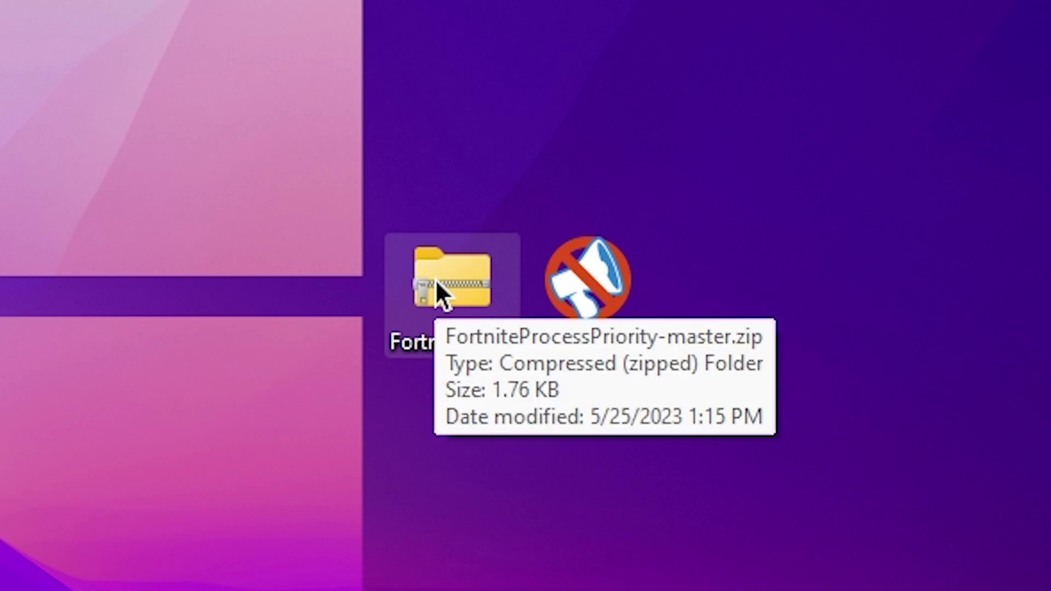
pyautogui.doubleClick(436, 280)
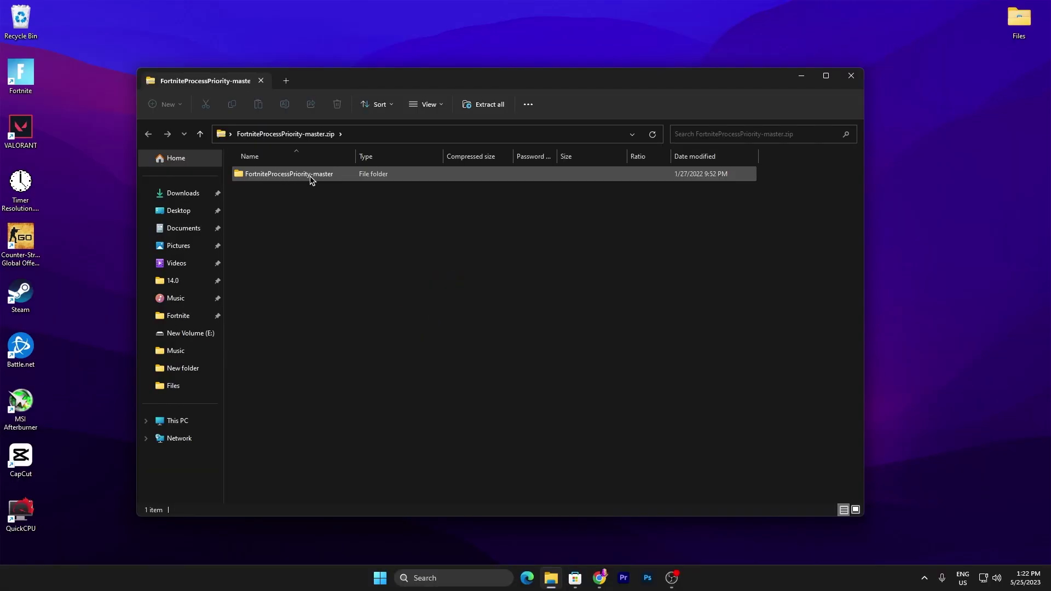
pyautogui.doubleClick(310, 174)
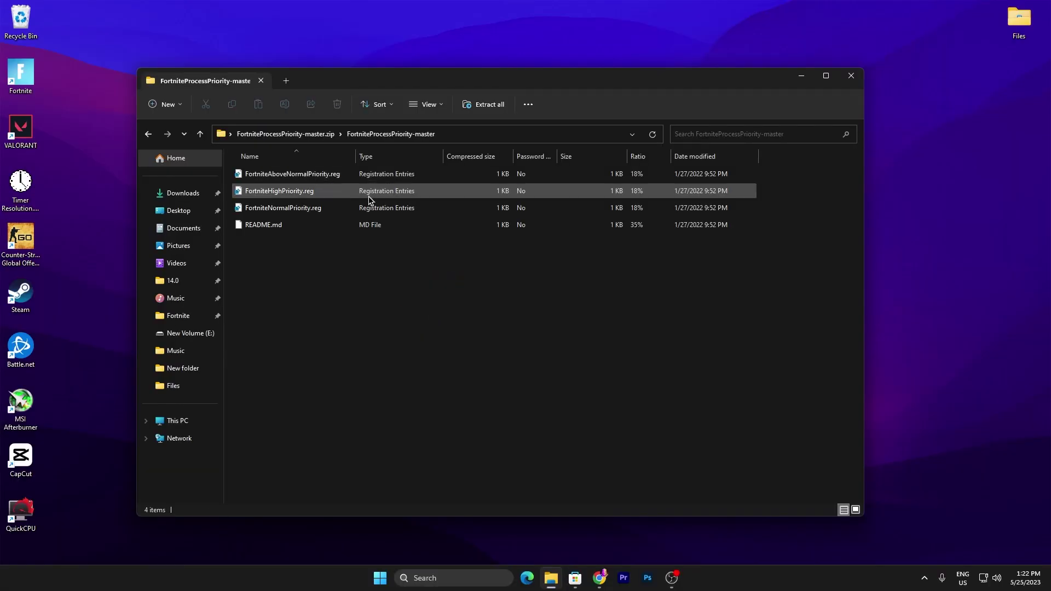
# Step: Import FortniteHighPriority.reg into the registry and confirm the success message
pyautogui.doubleClick(279, 191)
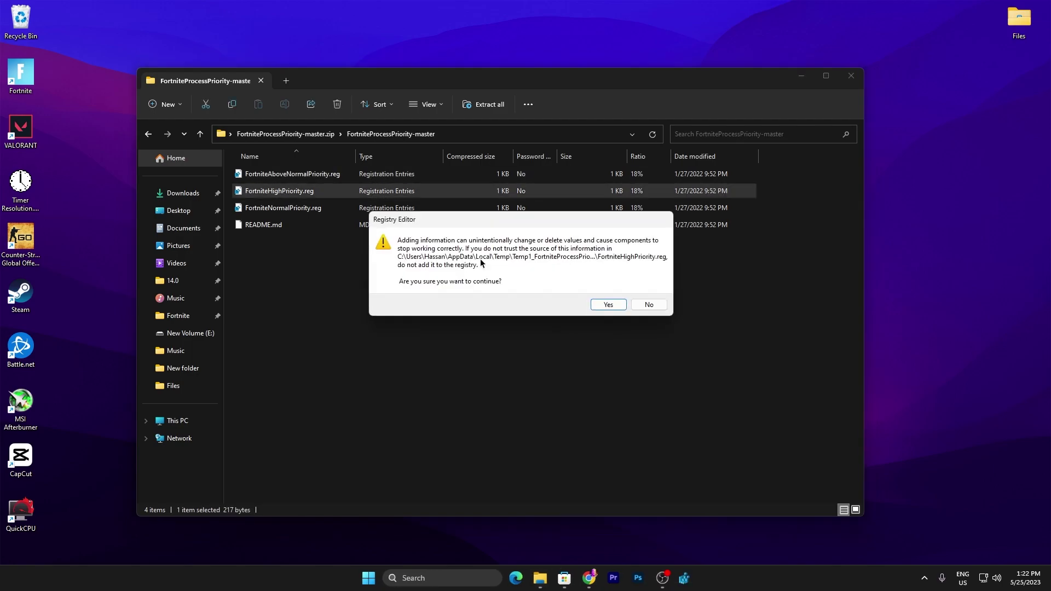
pyautogui.click(607, 306)
pyautogui.click(649, 296)
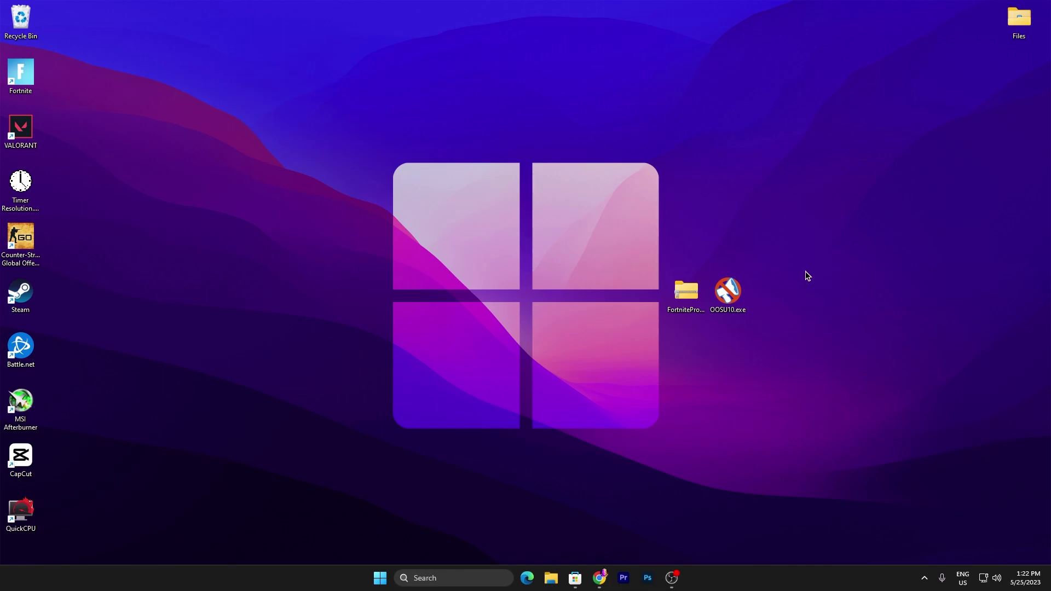
# Step: Launch OOSU10.exe and review the Current User privacy settings, then return to the list's top
pyautogui.doubleClick(733, 288)
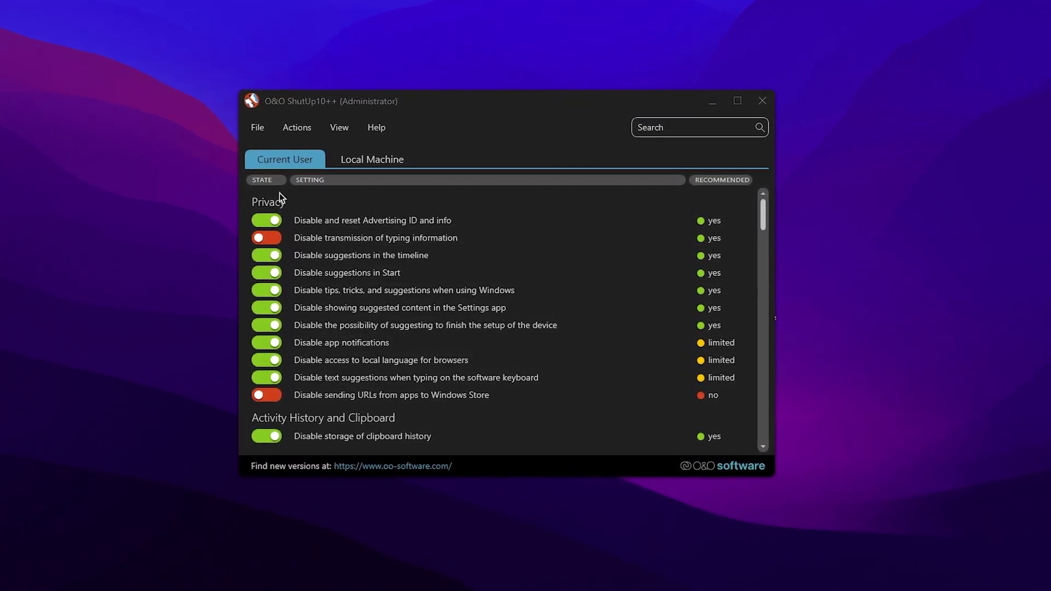
pyautogui.scroll(-3, 342, 274)
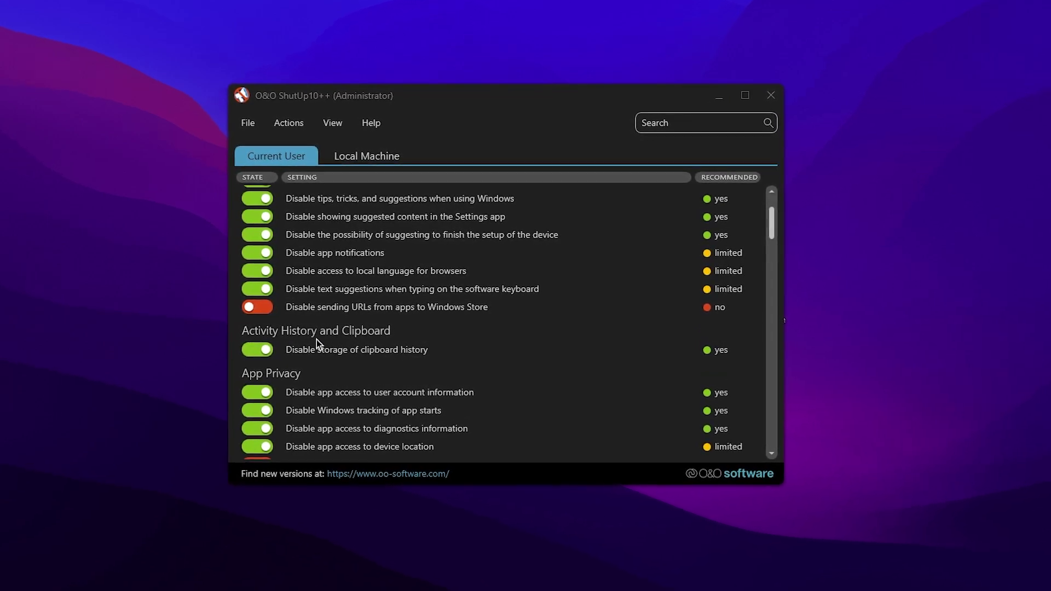
pyautogui.scroll(-2, 409, 343)
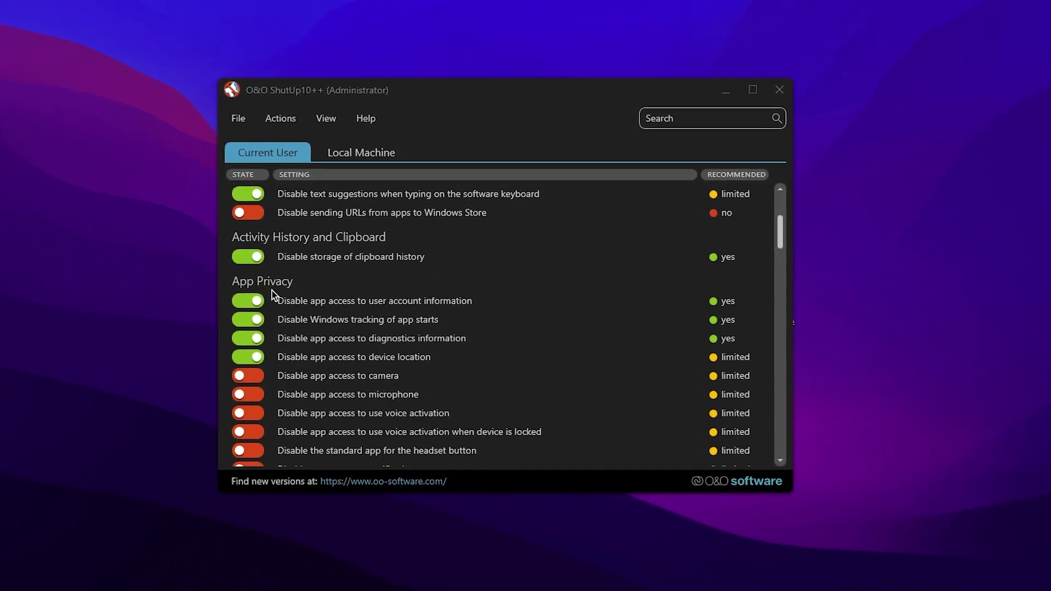
pyautogui.scroll(-3, 432, 316)
pyautogui.scroll(-5, 432, 316)
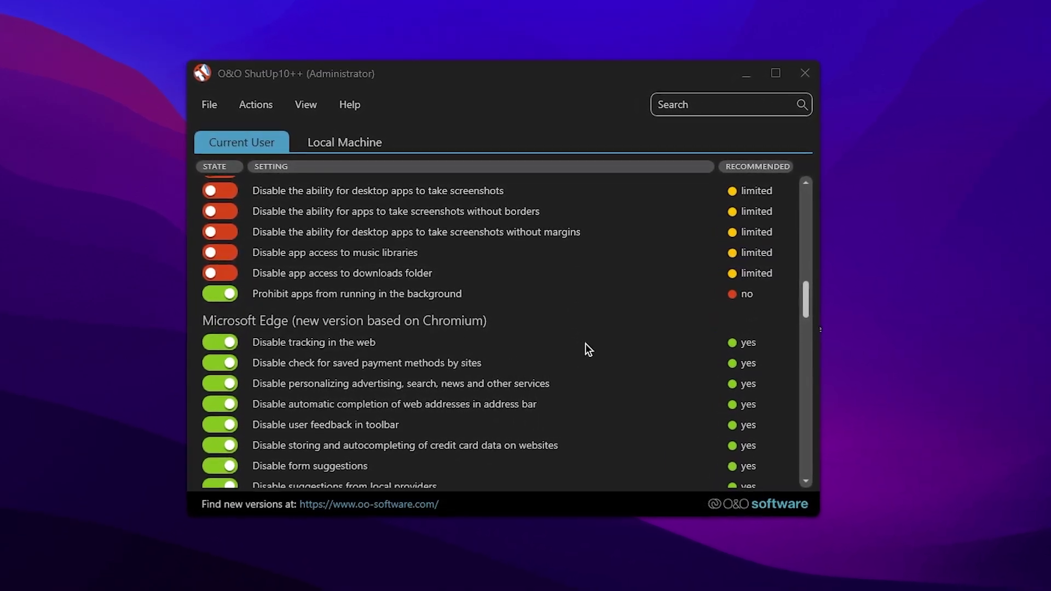
pyautogui.scroll(-8, 586, 344)
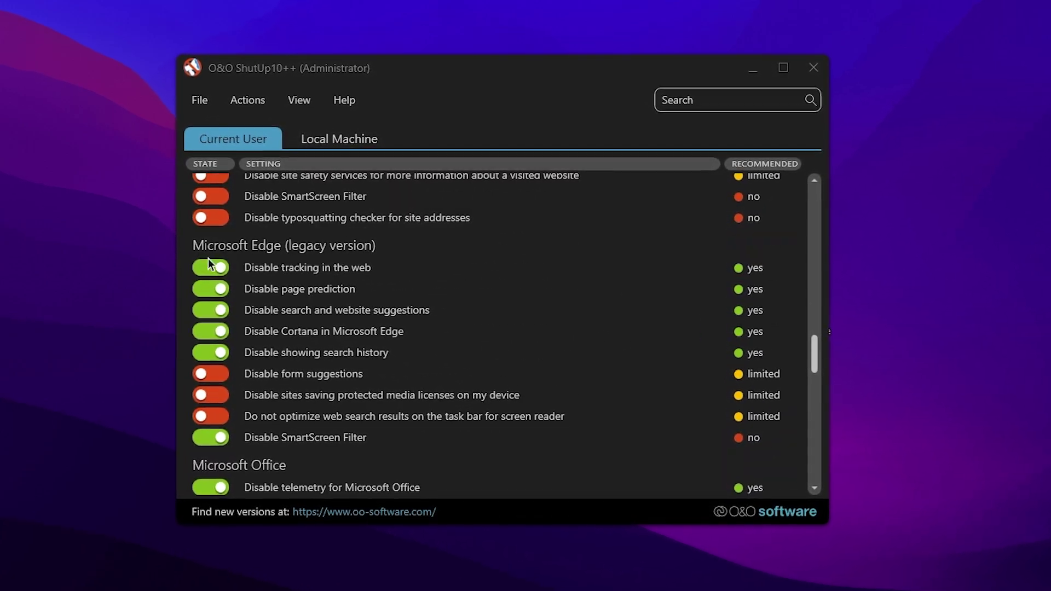
pyautogui.scroll(-3, 476, 276)
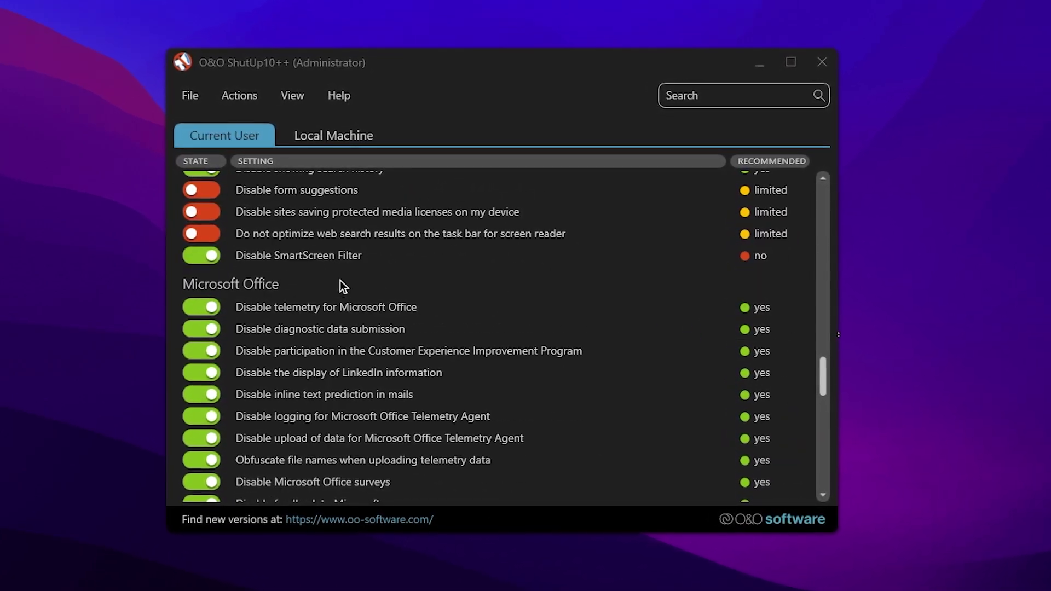
pyautogui.scroll(-5, 594, 343)
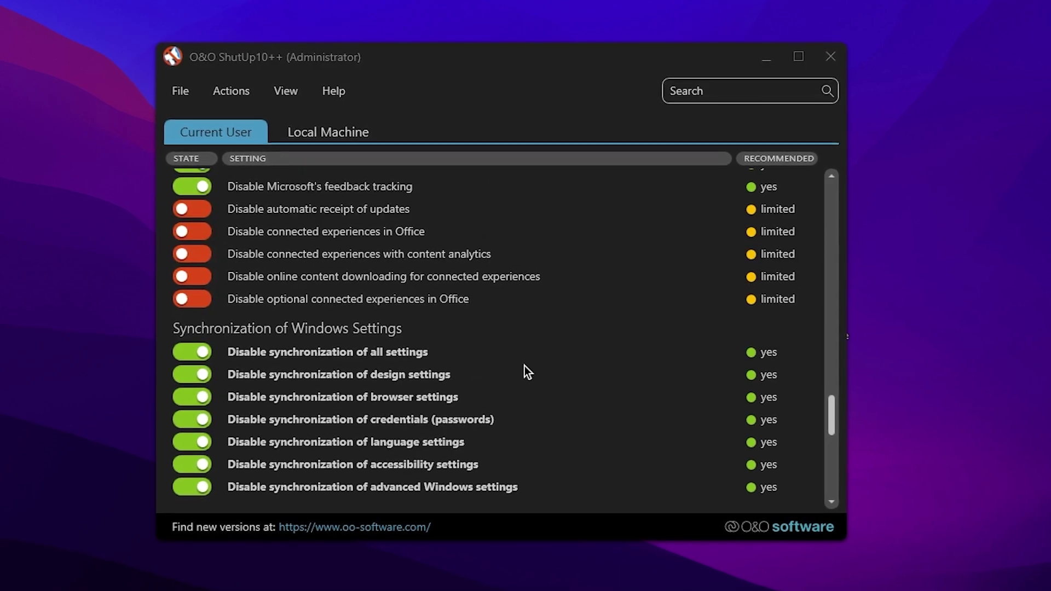
pyautogui.moveTo(839, 428); pyautogui.dragTo(880, 196)
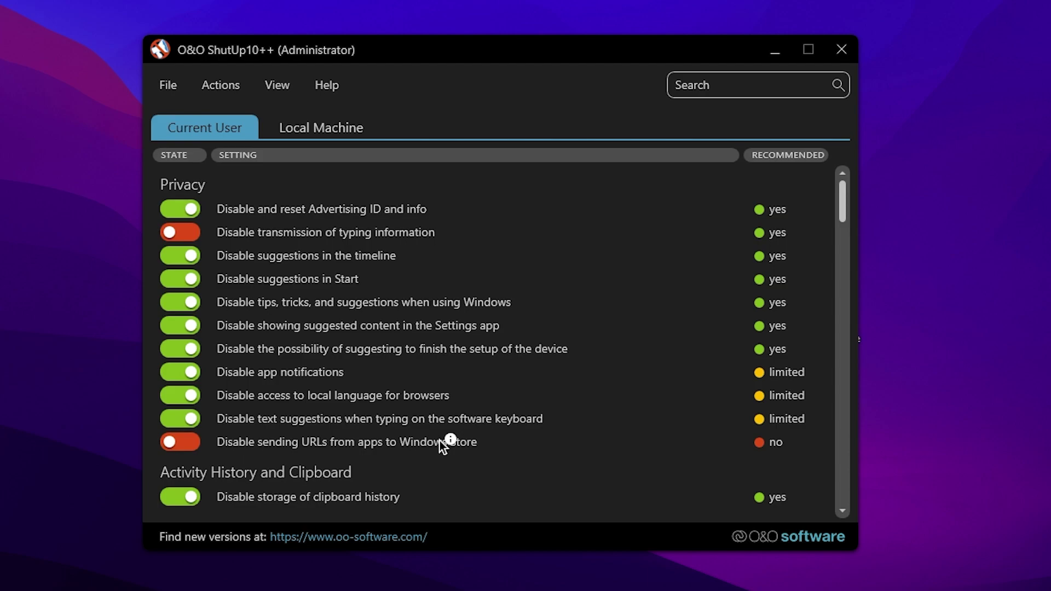
# Step: Apply only the recommended ShutUp10++ settings with a system restore point, then exit the program
pyautogui.click(219, 86)
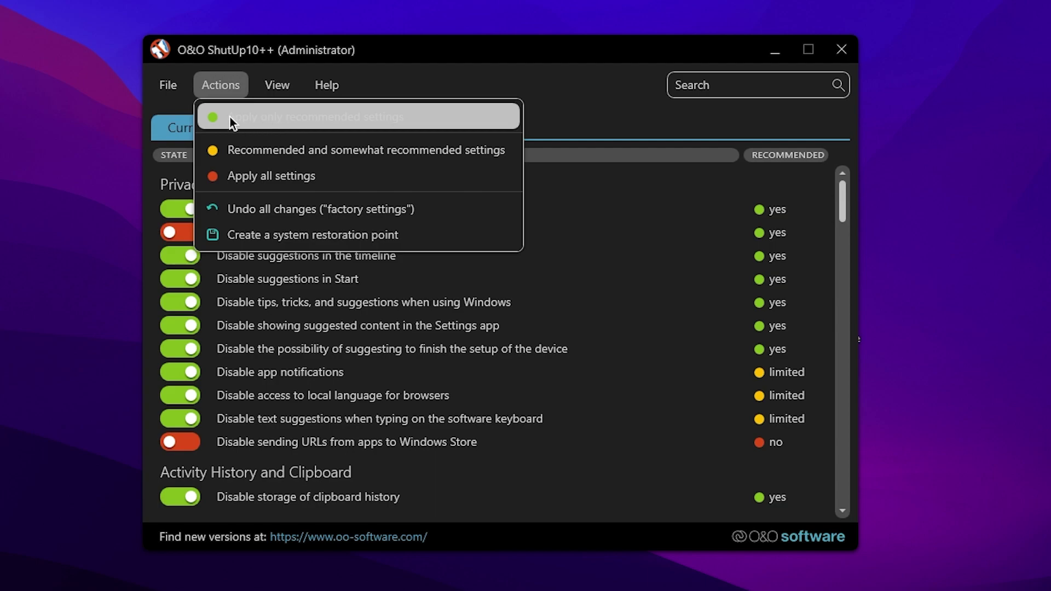
pyautogui.click(305, 116)
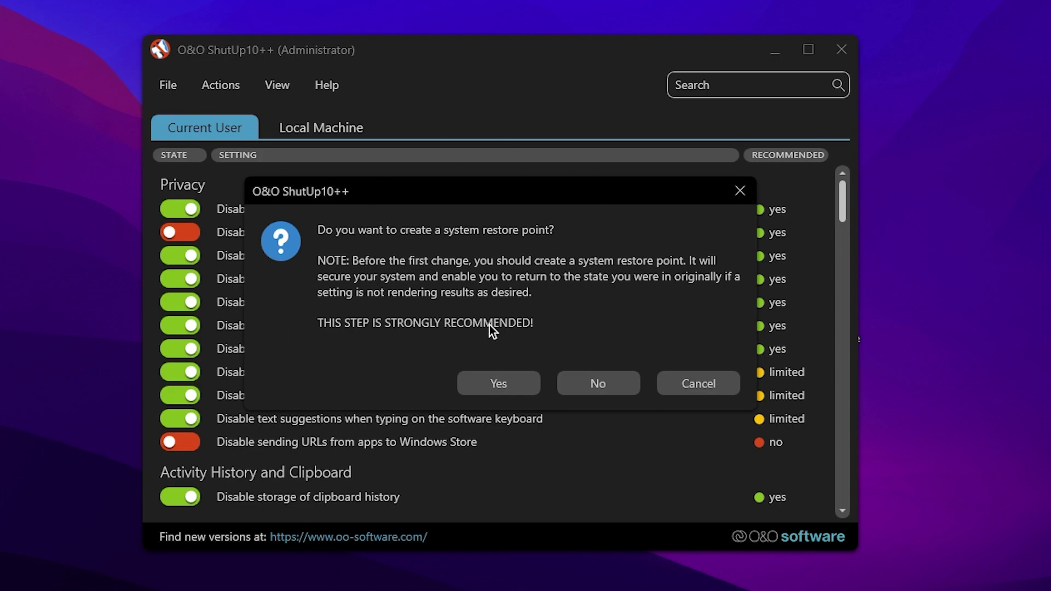
pyautogui.click(519, 384)
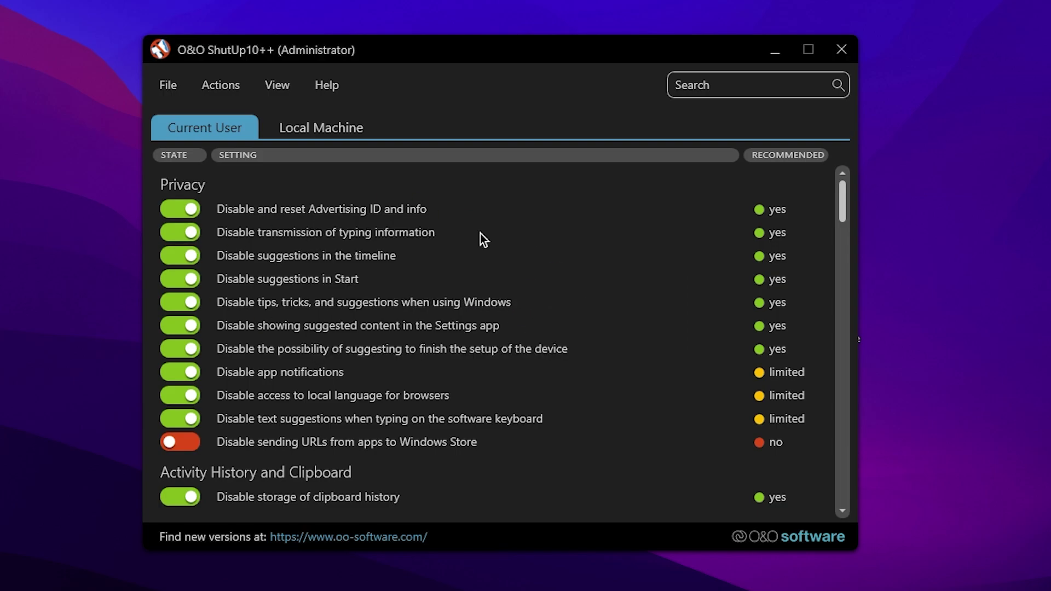
pyautogui.click(848, 54)
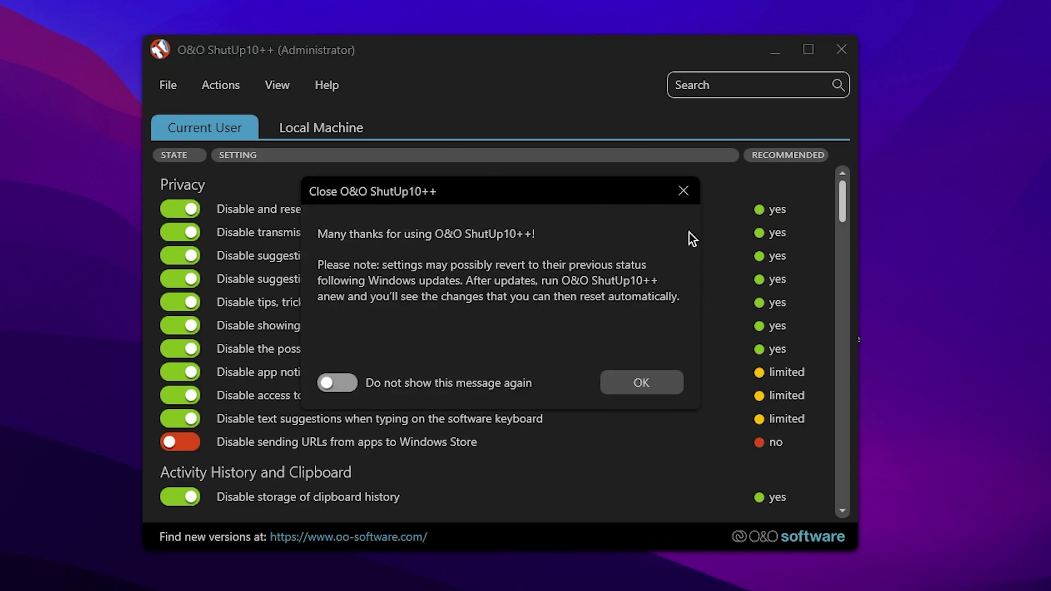
pyautogui.click(642, 387)
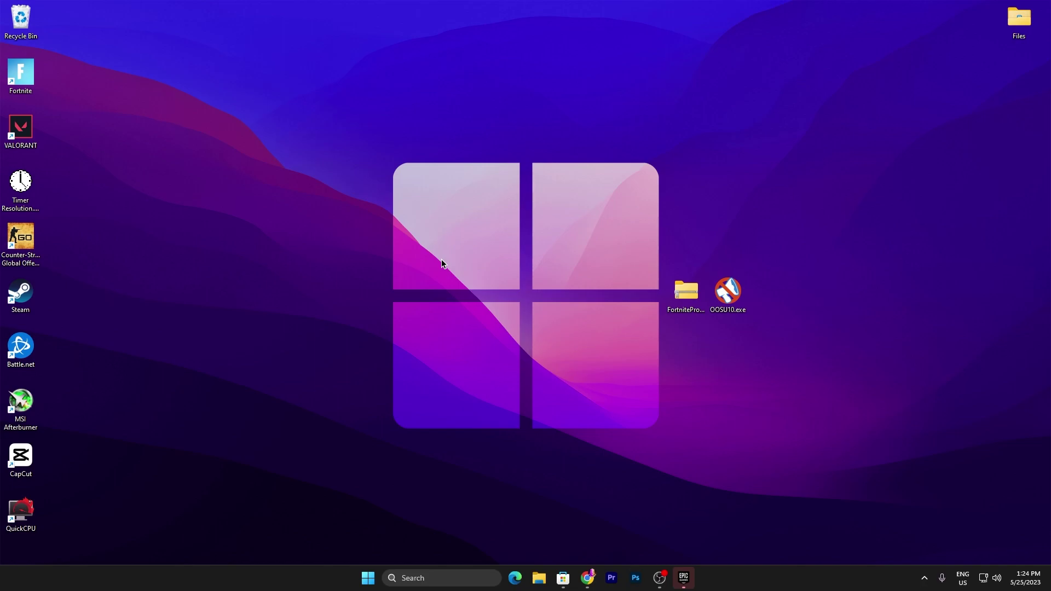
# Step: Start Task Manager from the taskbar and show its Services page
pyautogui.rightClick(751, 579)
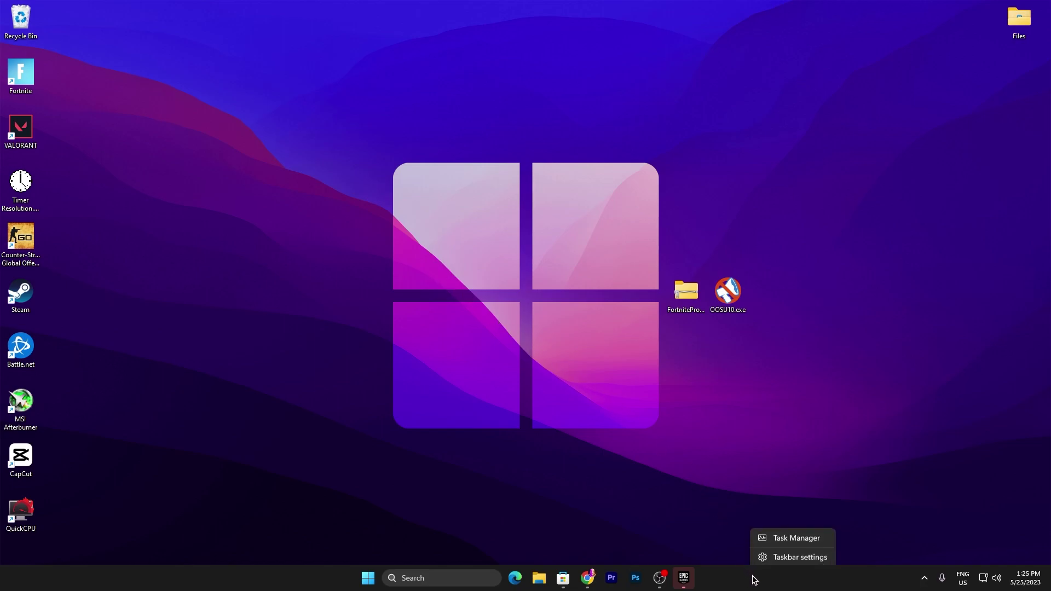
pyautogui.click(789, 541)
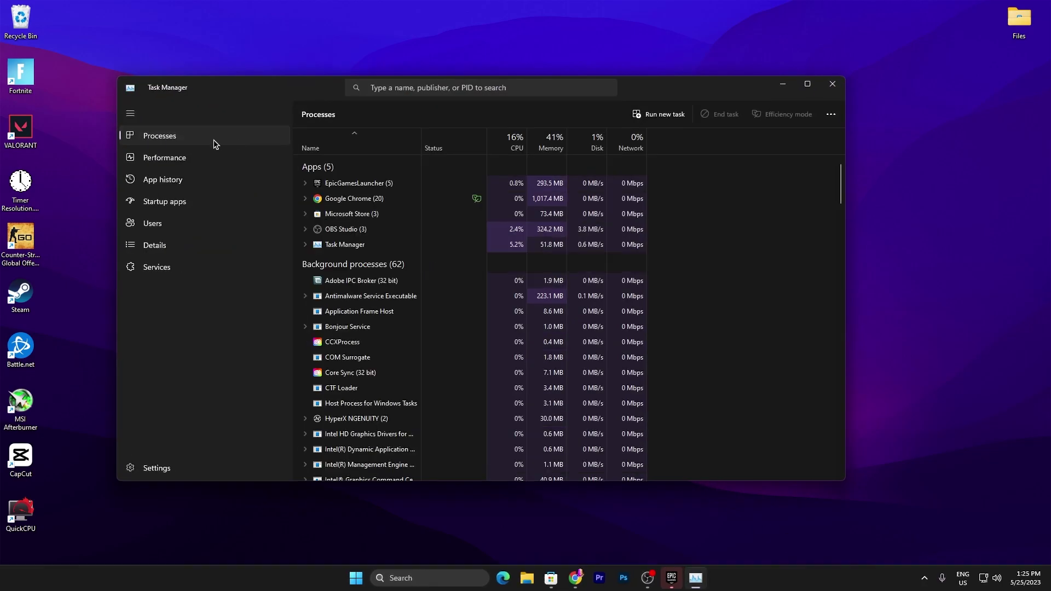
pyautogui.click(162, 271)
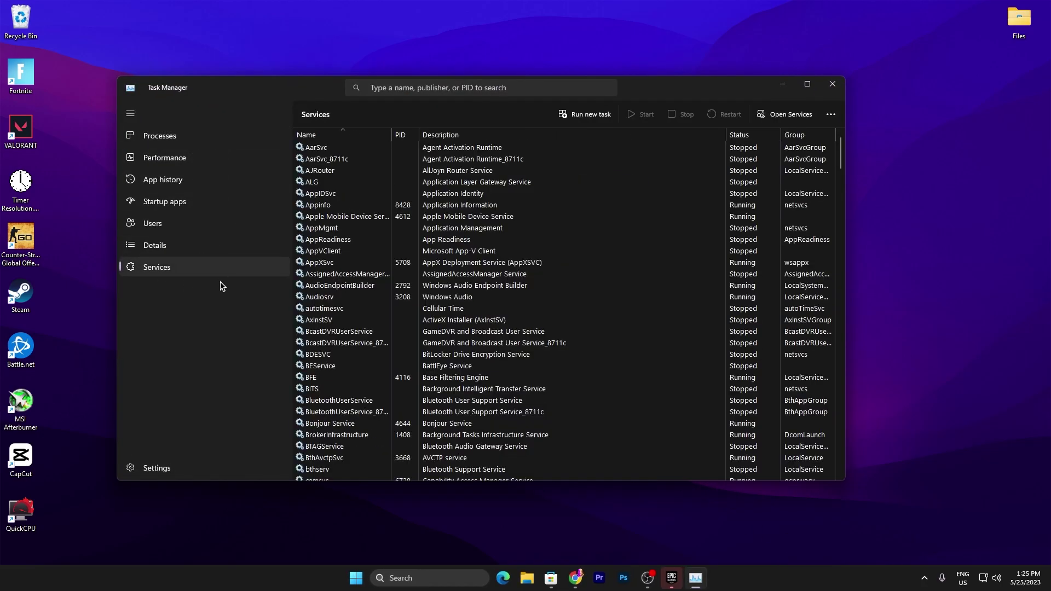
# Step: Locate SysMain in the services list and launch the full Services console from it
pyautogui.click(386, 275)
pyautogui.press('s')
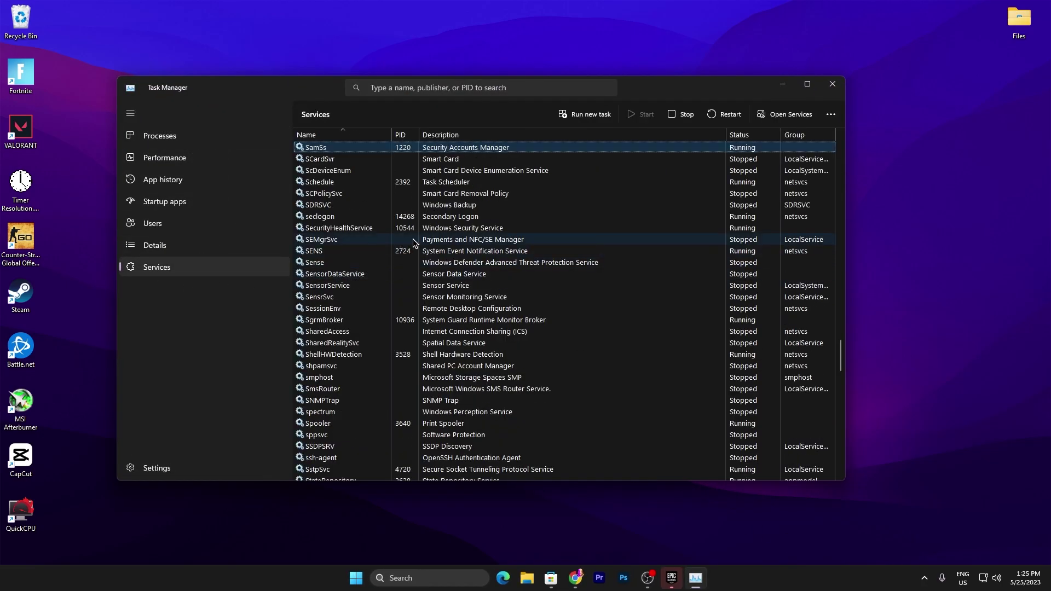
pyautogui.scroll(-7, 361, 372)
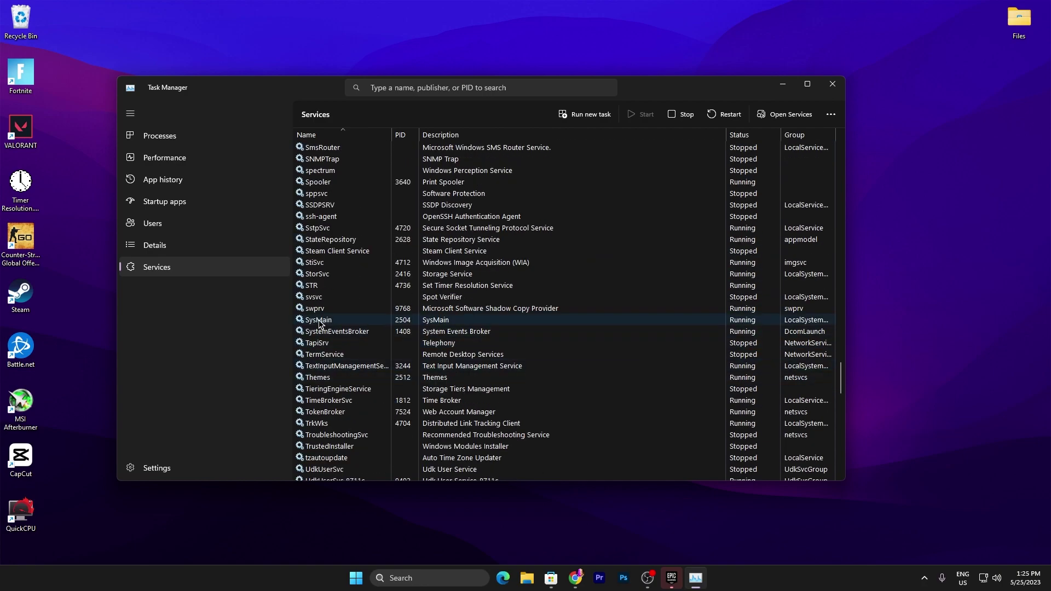
pyautogui.rightClick(350, 323)
pyautogui.click(390, 373)
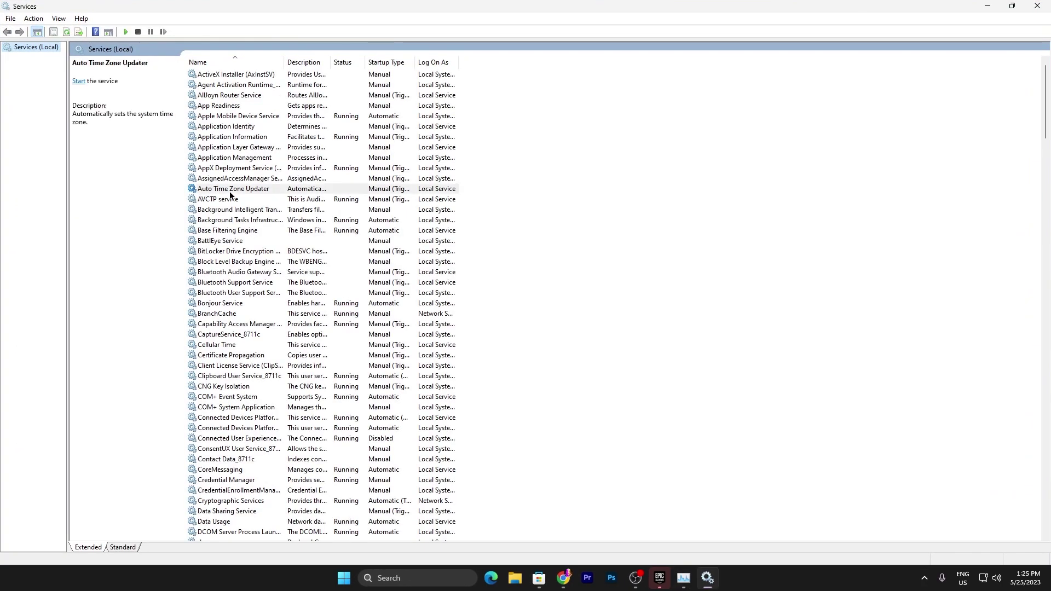
pyautogui.click(228, 191)
# Step: Open SysMain's properties in Services and stop the running service
pyautogui.press('s')
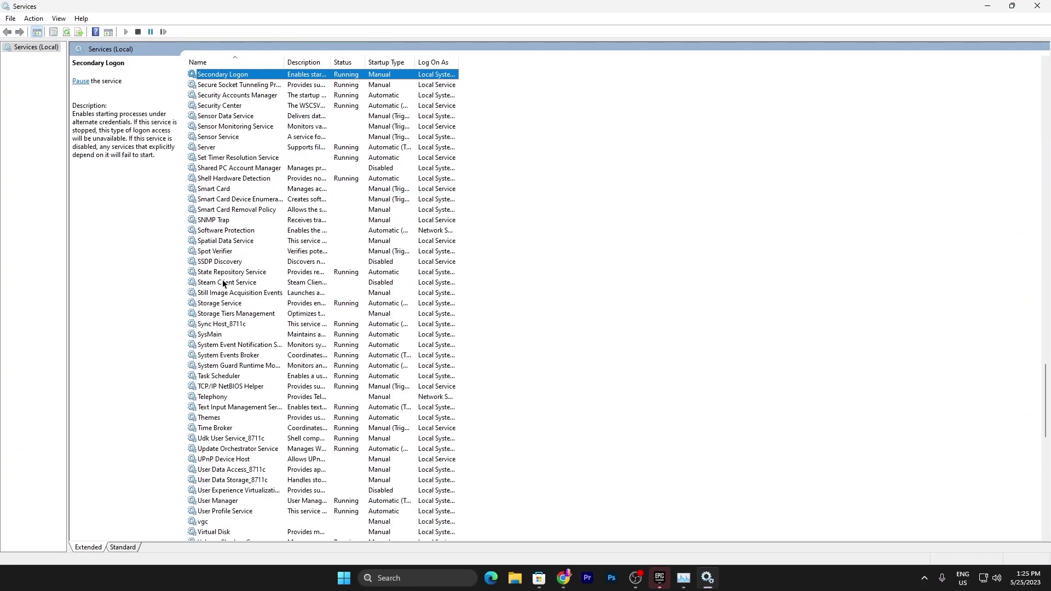
pyautogui.rightClick(209, 335)
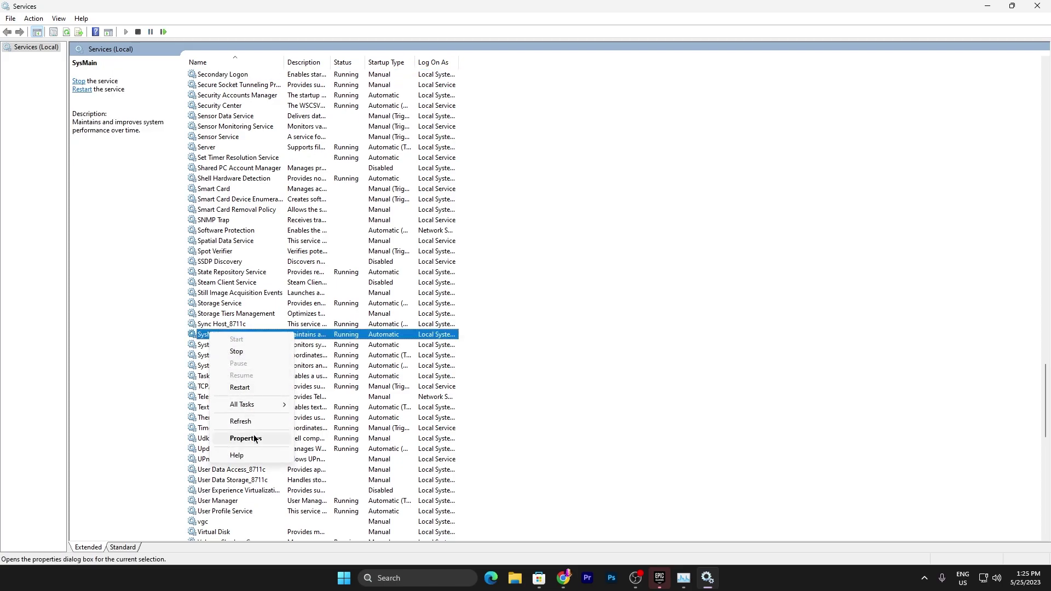
pyautogui.click(252, 500)
pyautogui.click(495, 325)
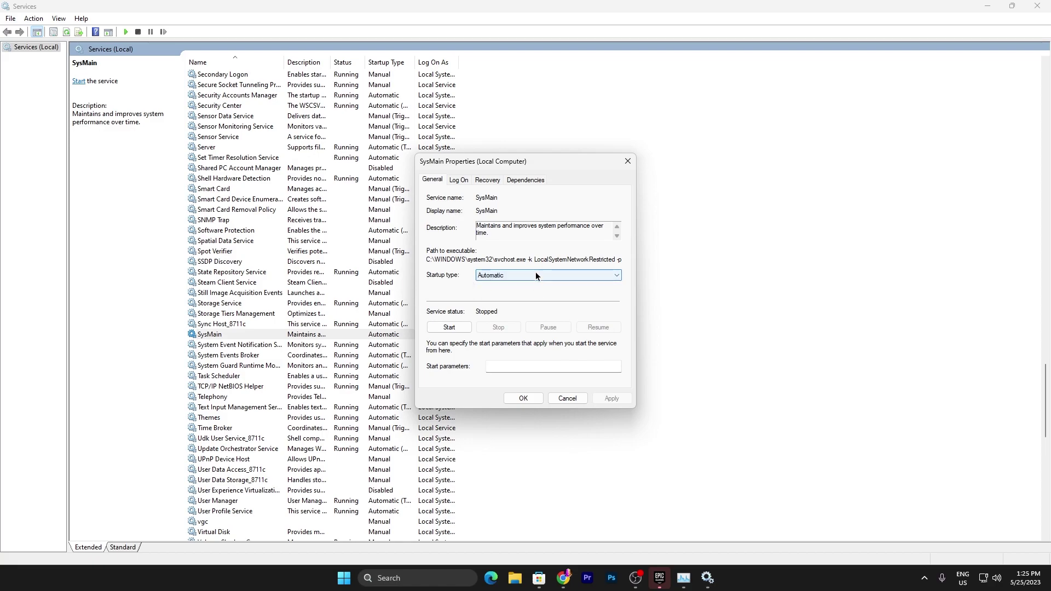
# Step: Set SysMain's startup type to Disabled, apply it, and close the Services console
pyautogui.click(503, 276)
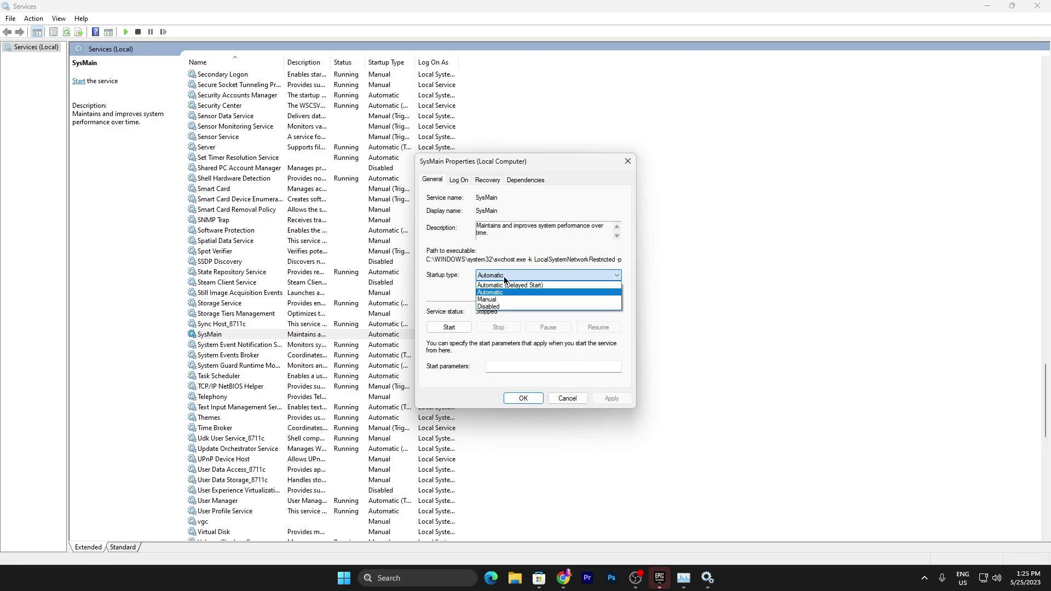
pyautogui.click(496, 307)
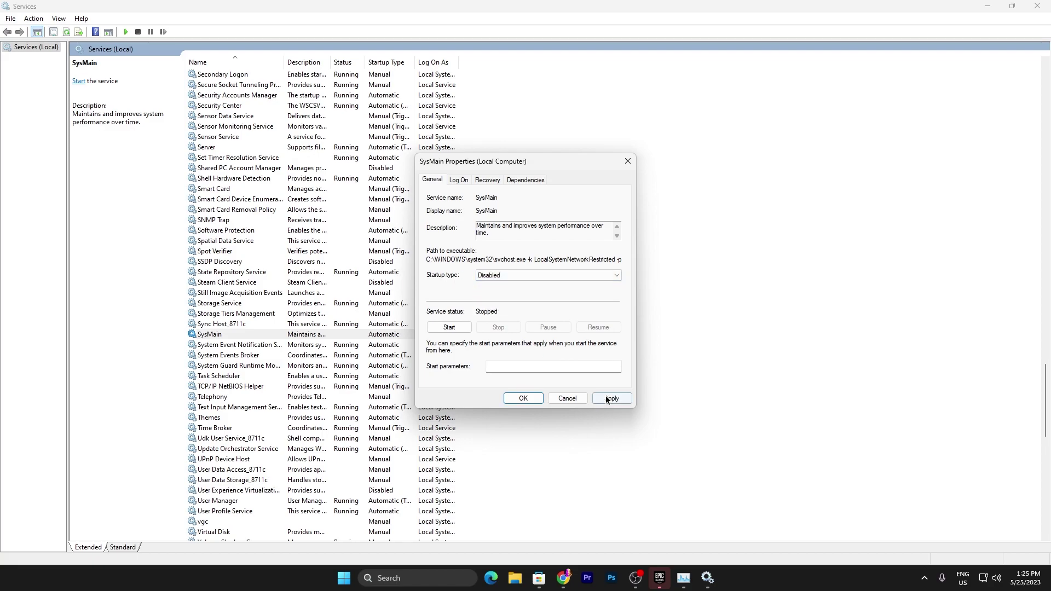
pyautogui.click(606, 396)
pyautogui.click(523, 398)
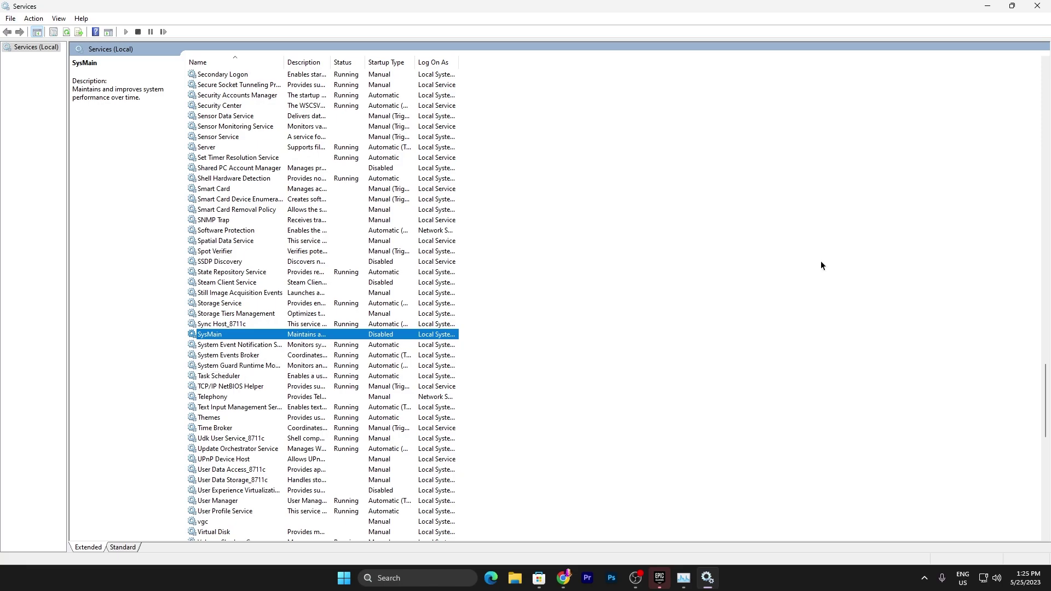
pyautogui.click(1043, 7)
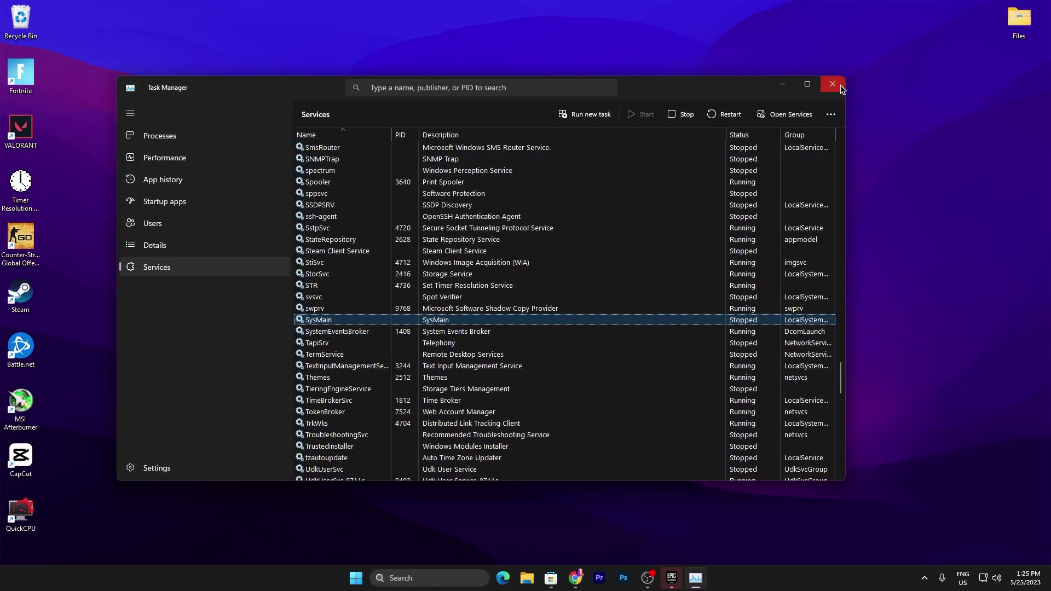
# Step: Close Task Manager and open the Prefetch folder through the Run prompt using 'pre'
pyautogui.click(832, 84)
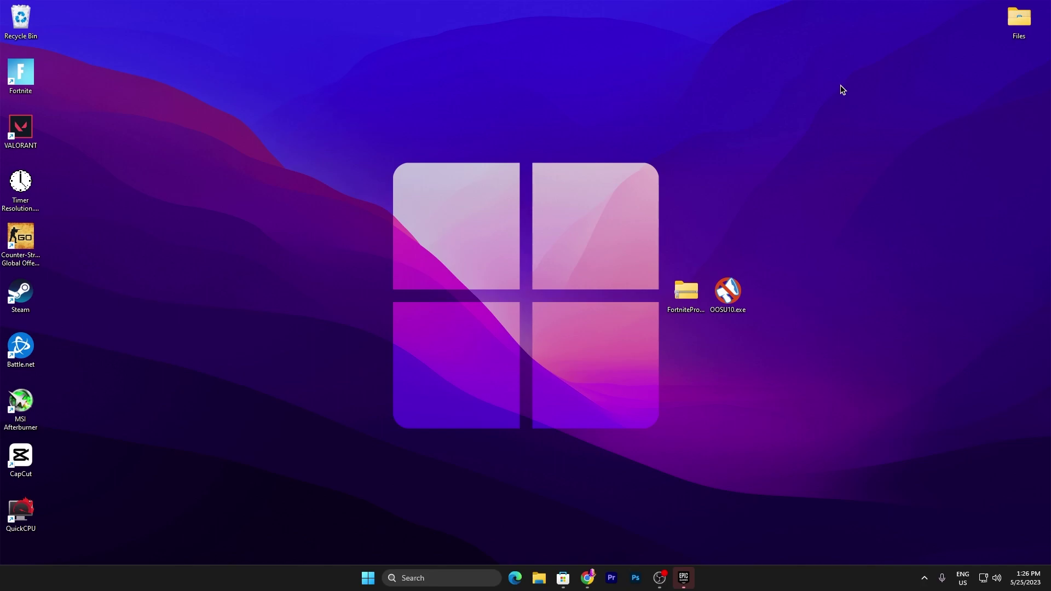
pyautogui.press('super+r')
pyautogui.moveTo(109, 448); pyautogui.dragTo(481, 152)
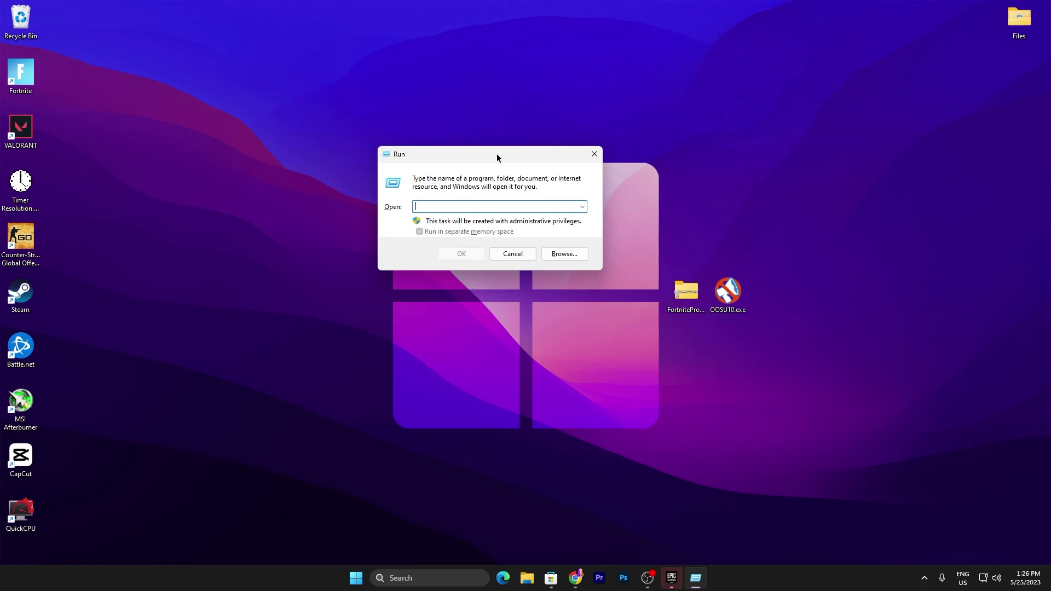
pyautogui.write('prefetch')
pyautogui.press('Return')
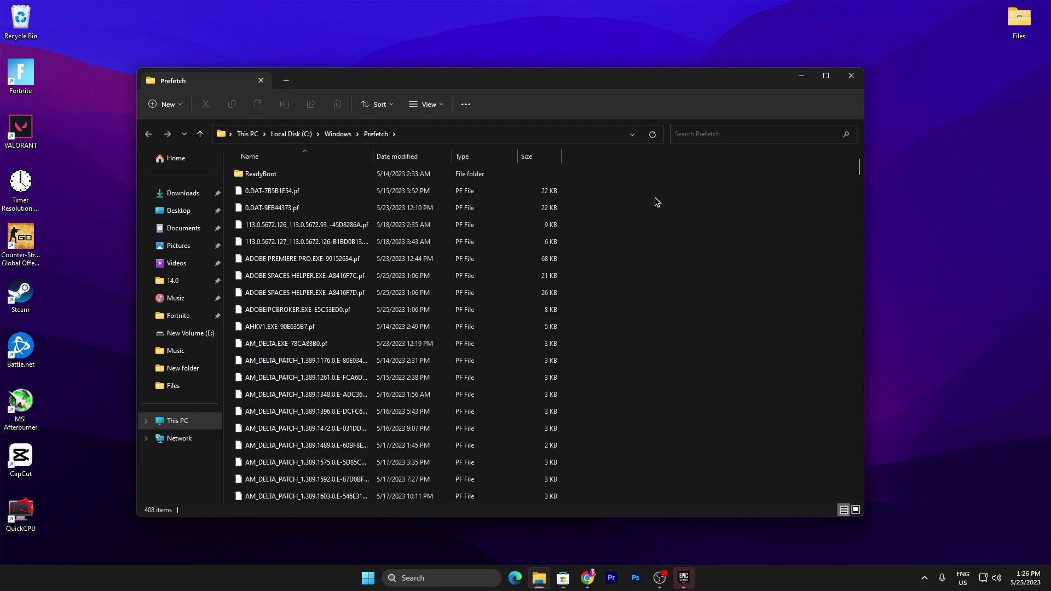
pyautogui.moveTo(859, 168); pyautogui.dragTo(841, 466)
# Step: Delete all 408 Prefetch files, close the folder, and empty the Recycle Bin
pyautogui.hotkey('ctrl', 'a')
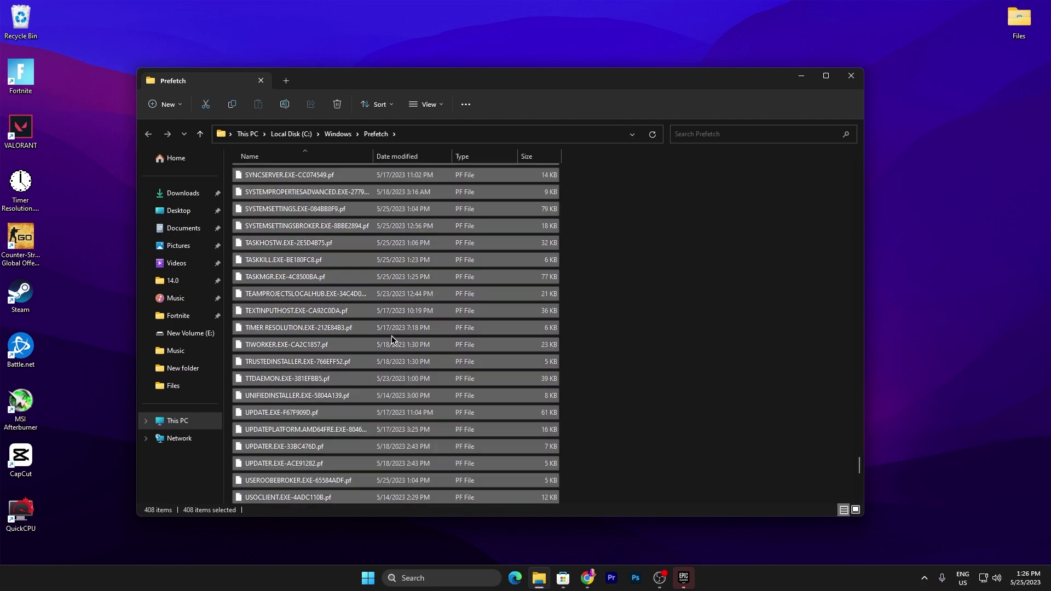
pyautogui.rightClick(359, 258)
pyautogui.click(425, 395)
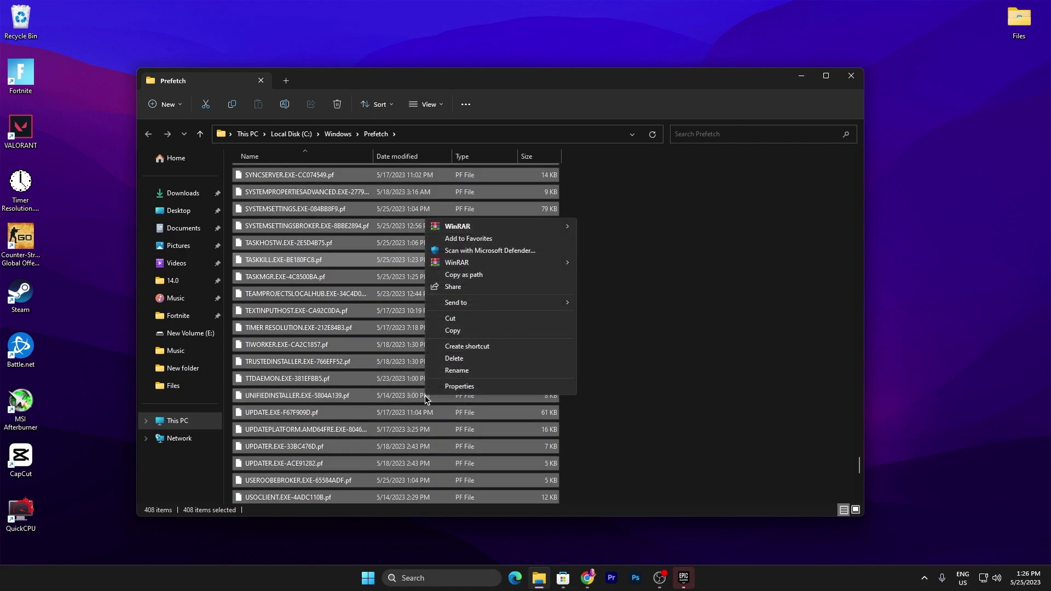
pyautogui.click(465, 358)
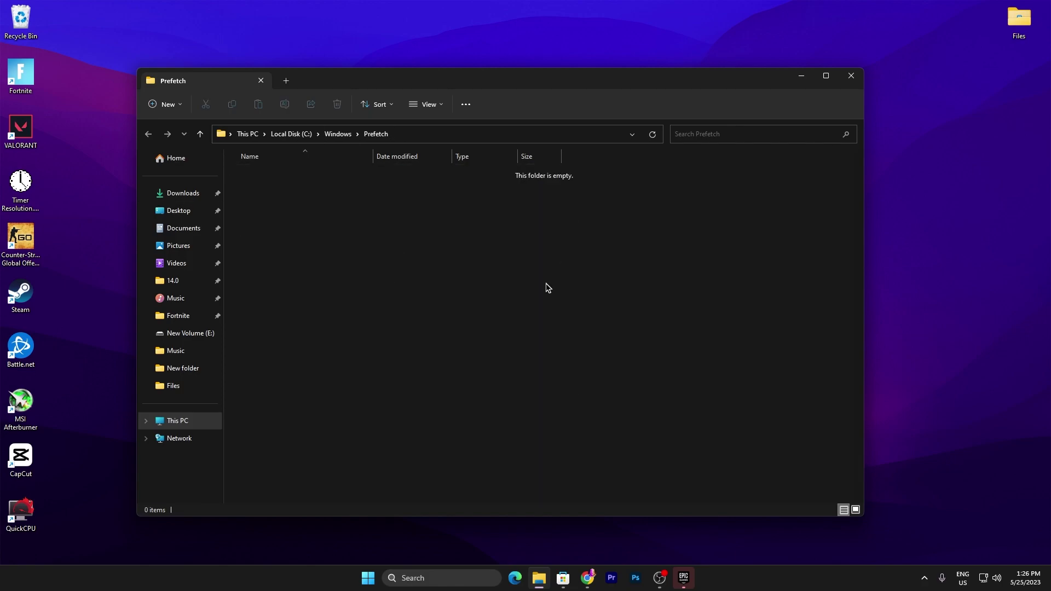
pyautogui.click(850, 77)
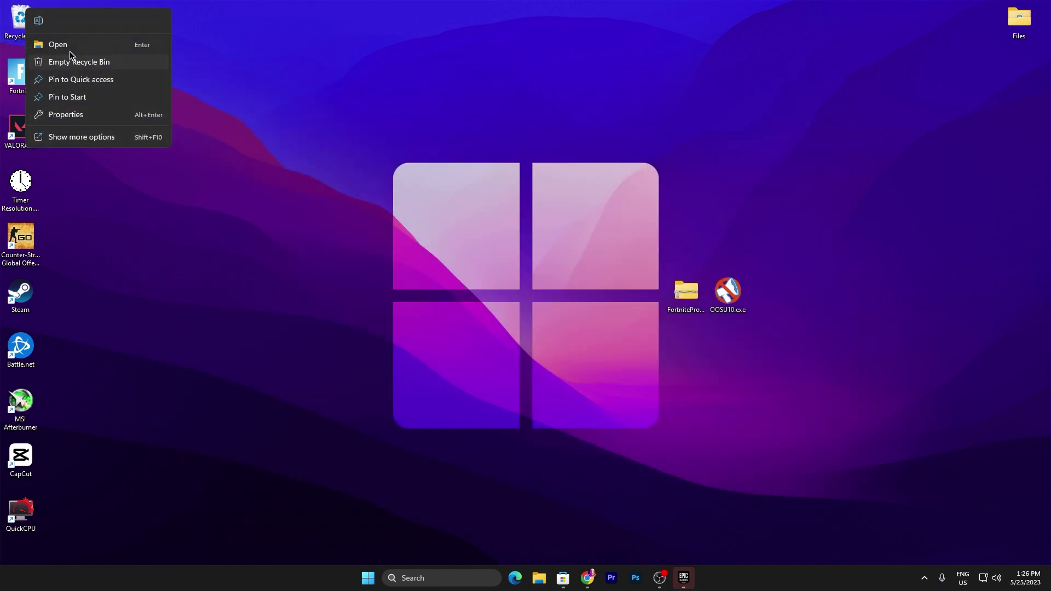
pyautogui.click(65, 62)
pyautogui.click(555, 297)
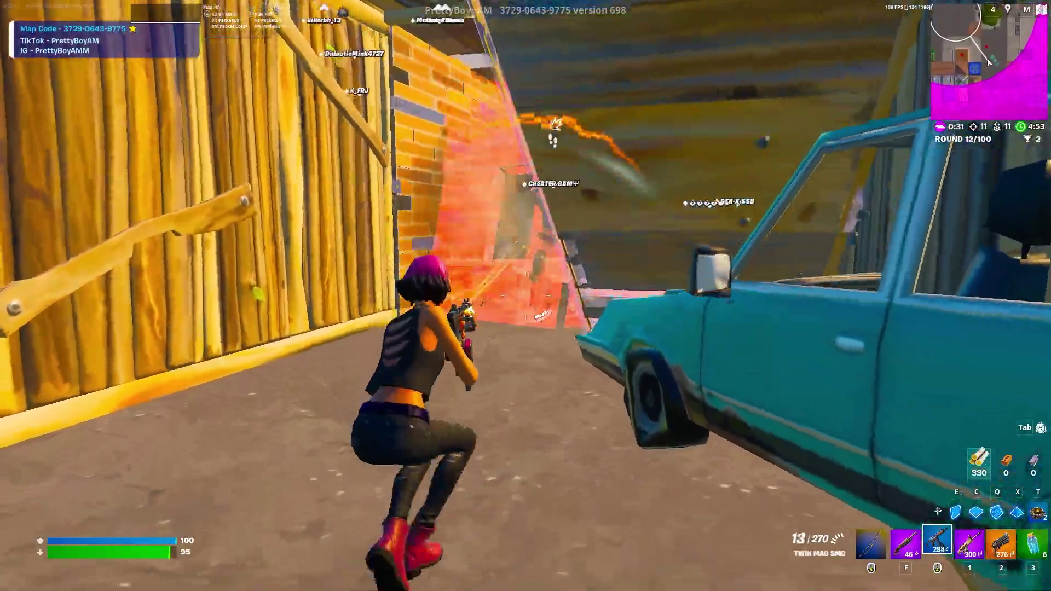
# Step: Build cover, switch to the shotgun, and eliminate the opponent
pyautogui.press('e')
pyautogui.press('q')
pyautogui.press('f')
pyautogui.press('w')
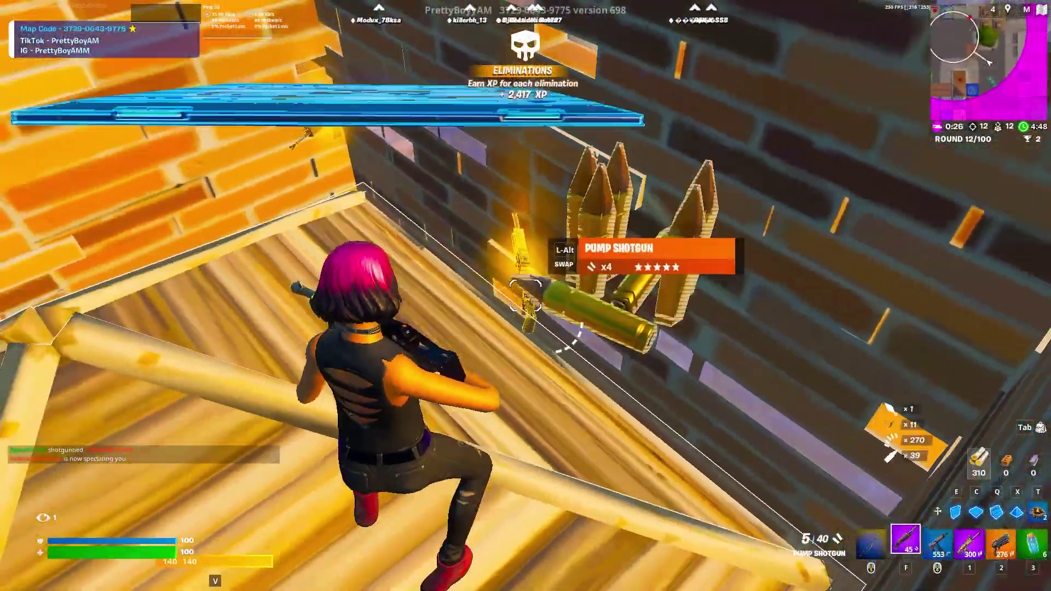
# Step: Pick up the dropped pump shotgun, ammo and gold assault rifle, then resume building and editing
pyautogui.press('e')
pyautogui.press('1')
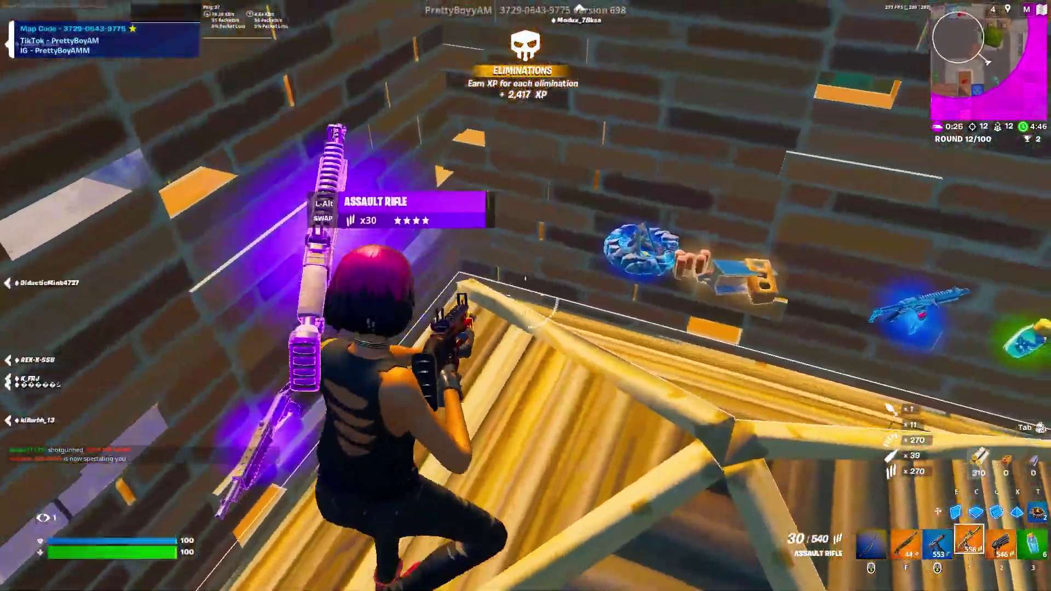
pyautogui.press('e')
pyautogui.press('f')
pyautogui.press('q')
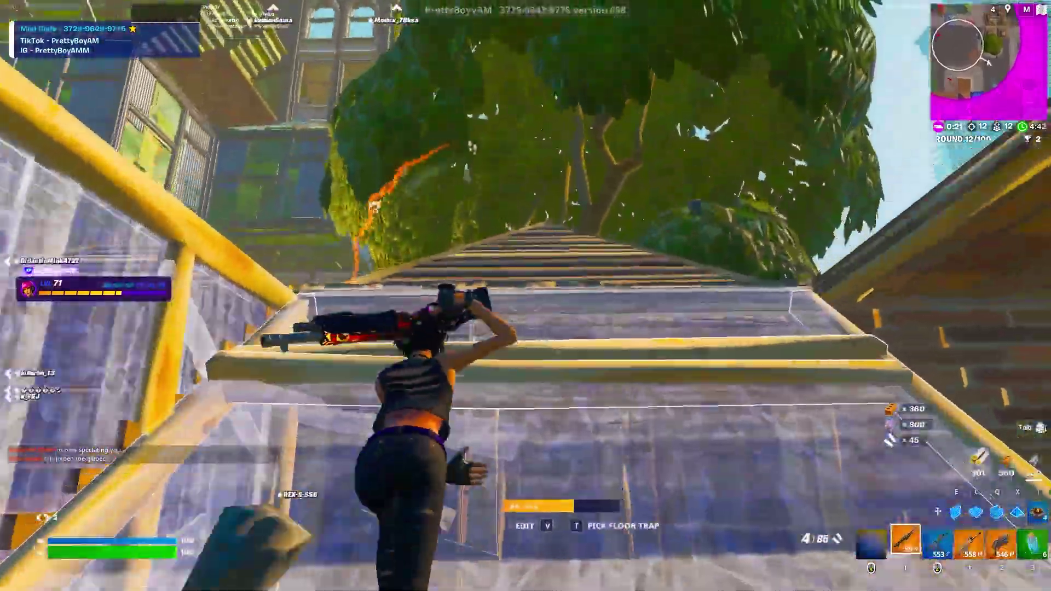
pyautogui.press('v')
pyautogui.press('v')
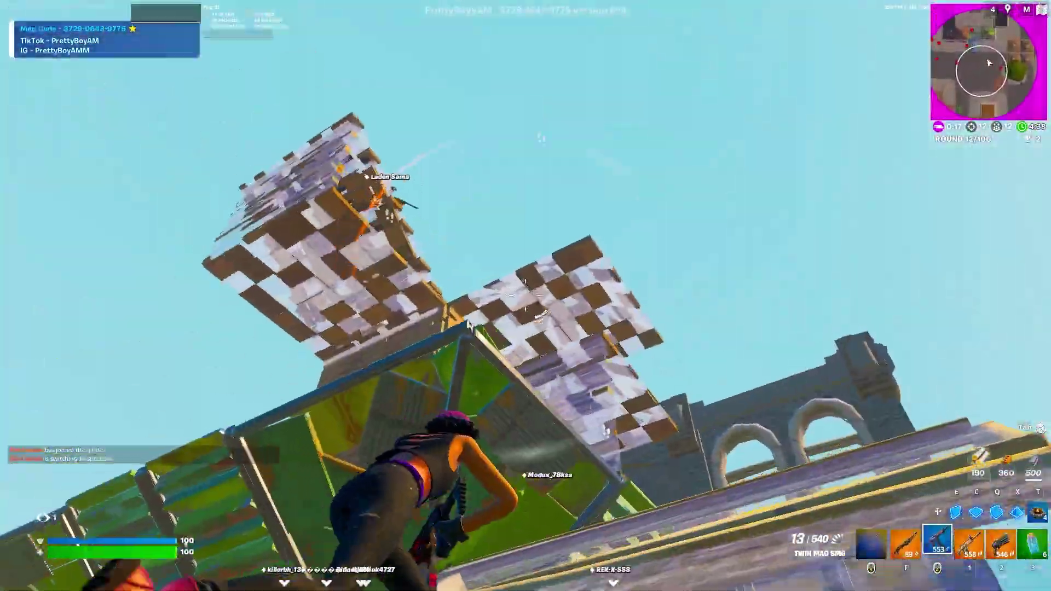